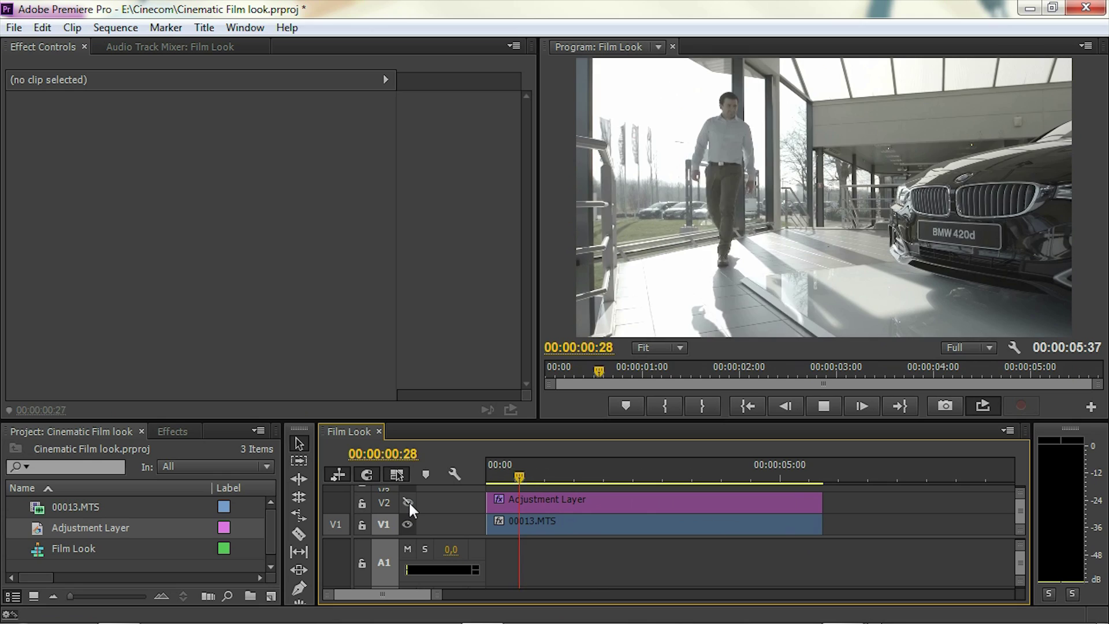
- Enable the V2 track output to preview the adjustment layer's finished grade
left_click(408, 502)
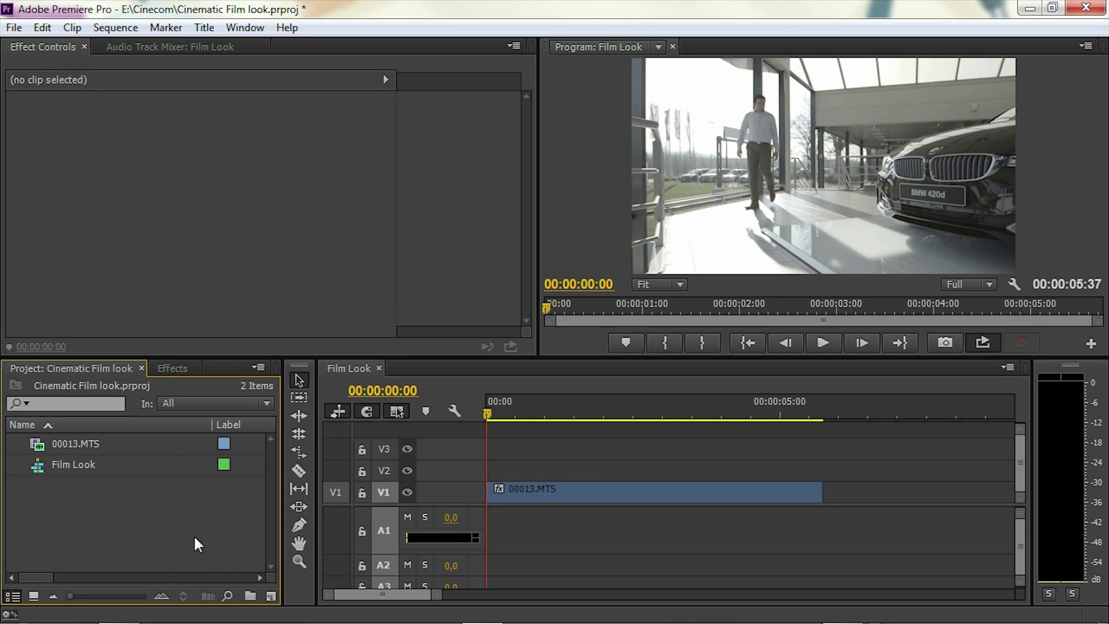
- Create a 1920x1080 adjustment layer, place it at the start of V2 and stretch it to the clip's end
left_click(269, 596)
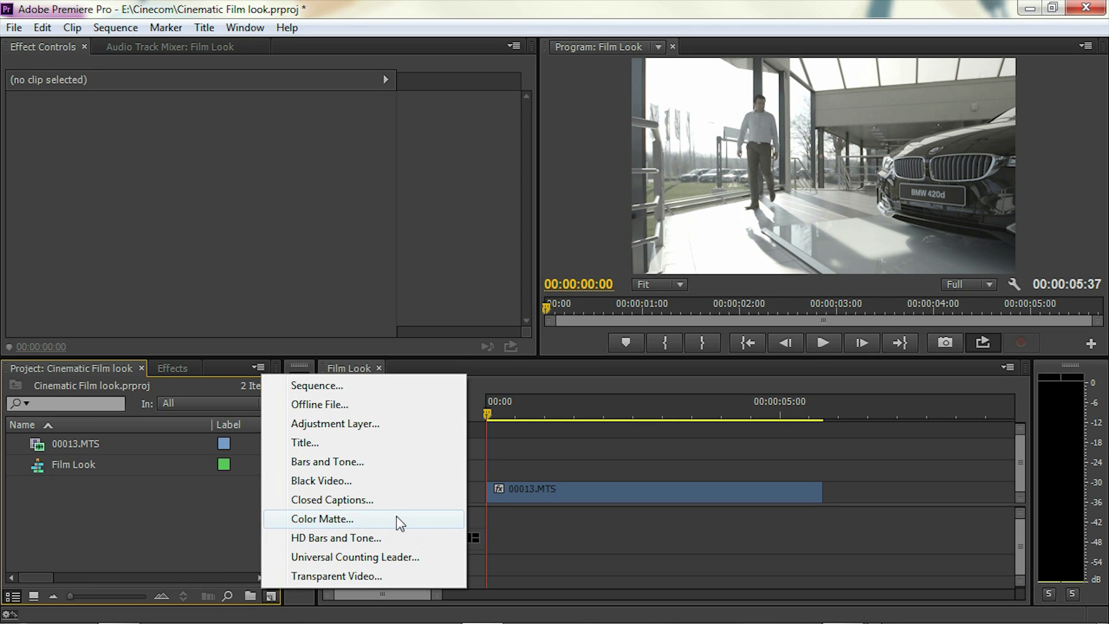
left_click(385, 423)
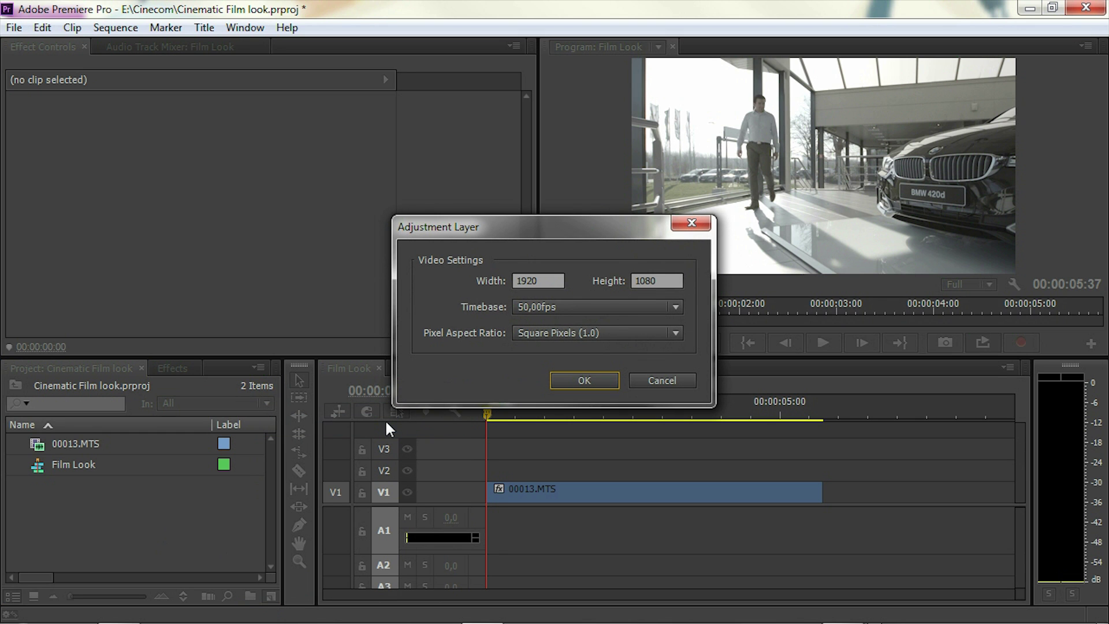
left_click(595, 380)
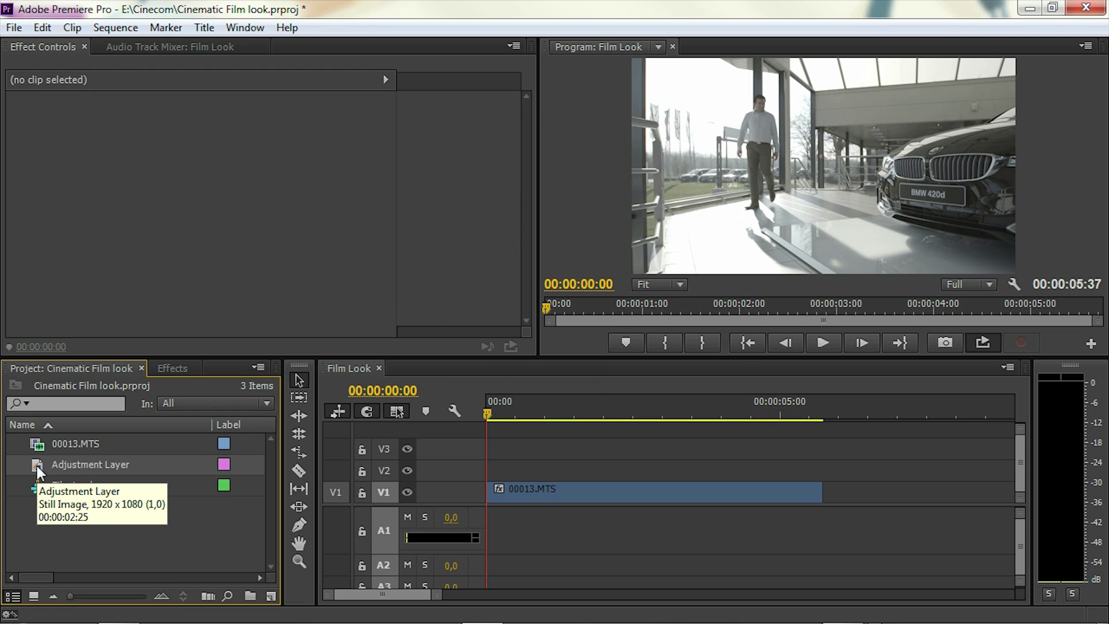
left_click_drag(38, 470, 485, 471)
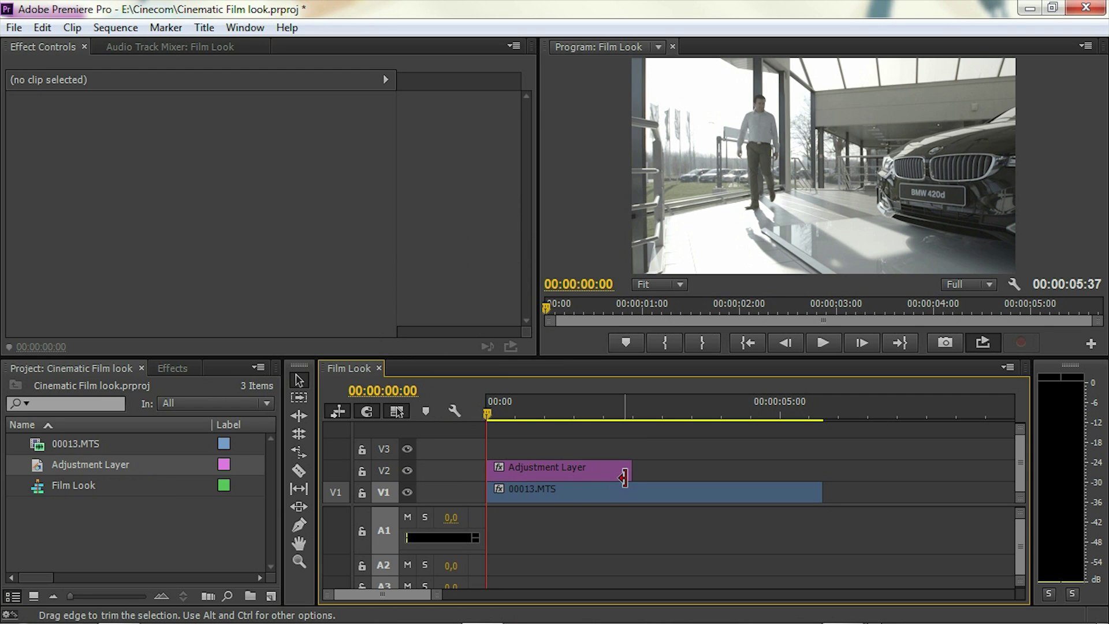
left_click_drag(640, 468, 823, 468)
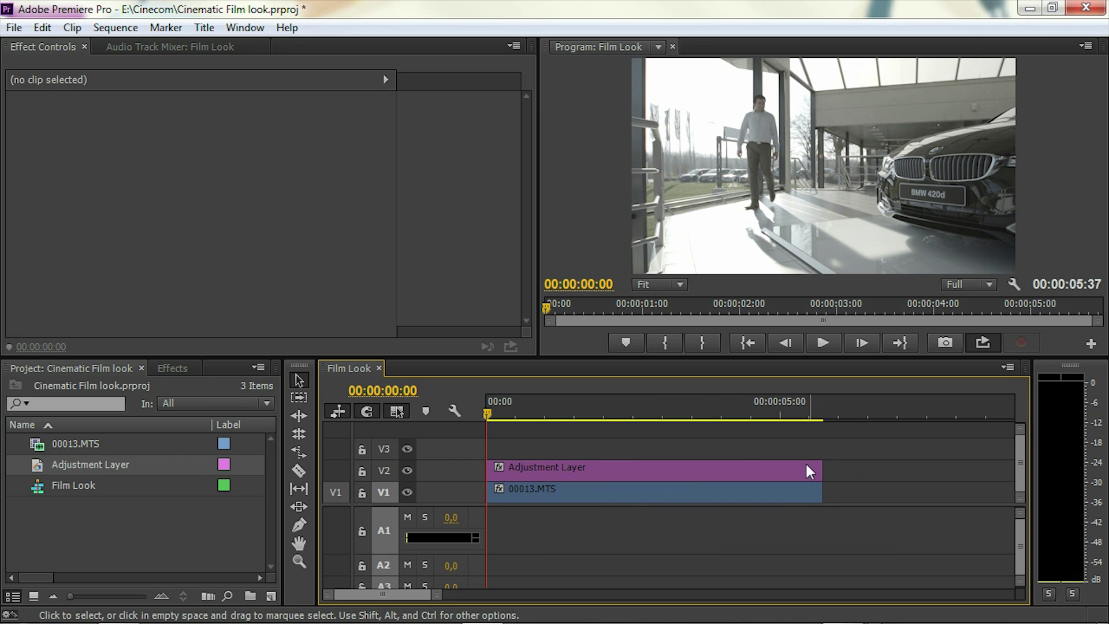
- Select the adjustment layer clip and search the Effects panel for 'fast'
left_click(636, 466)
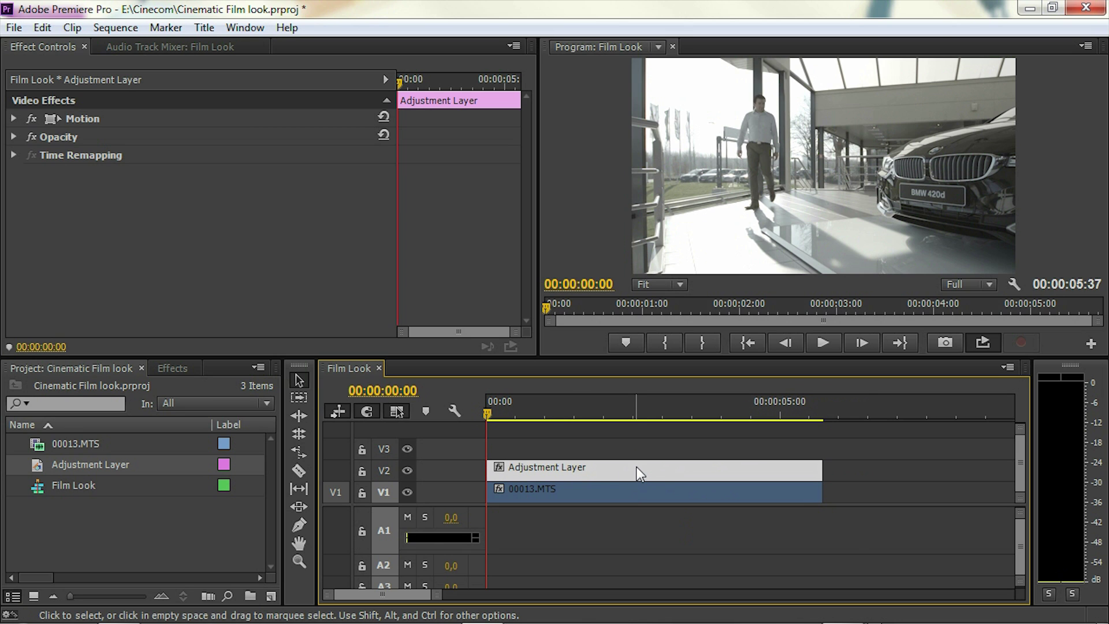
left_click(636, 487)
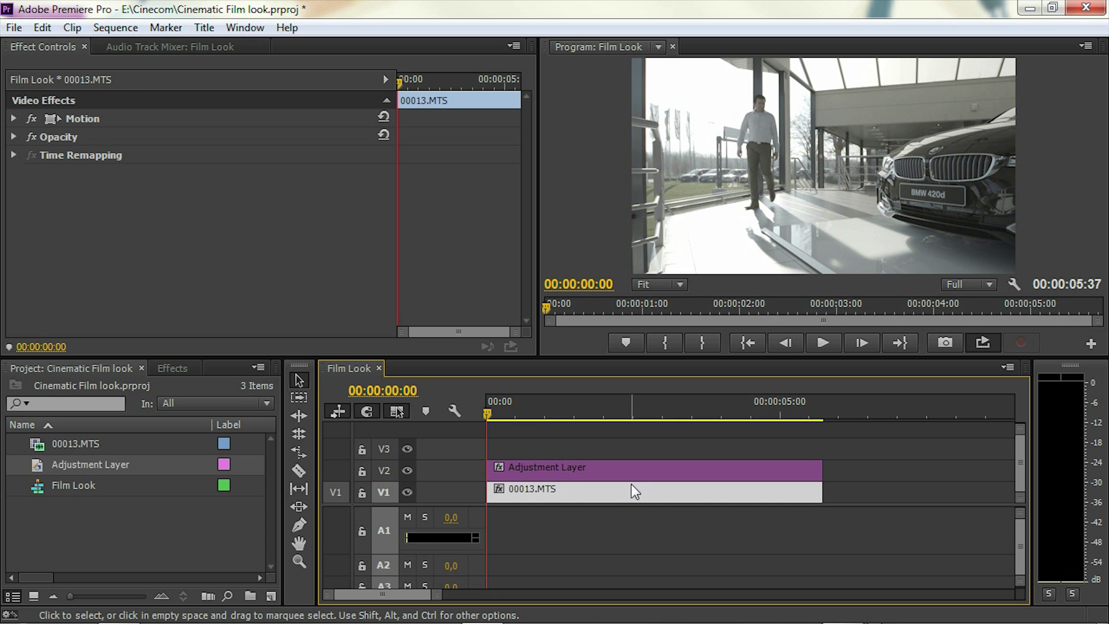
left_click(629, 475)
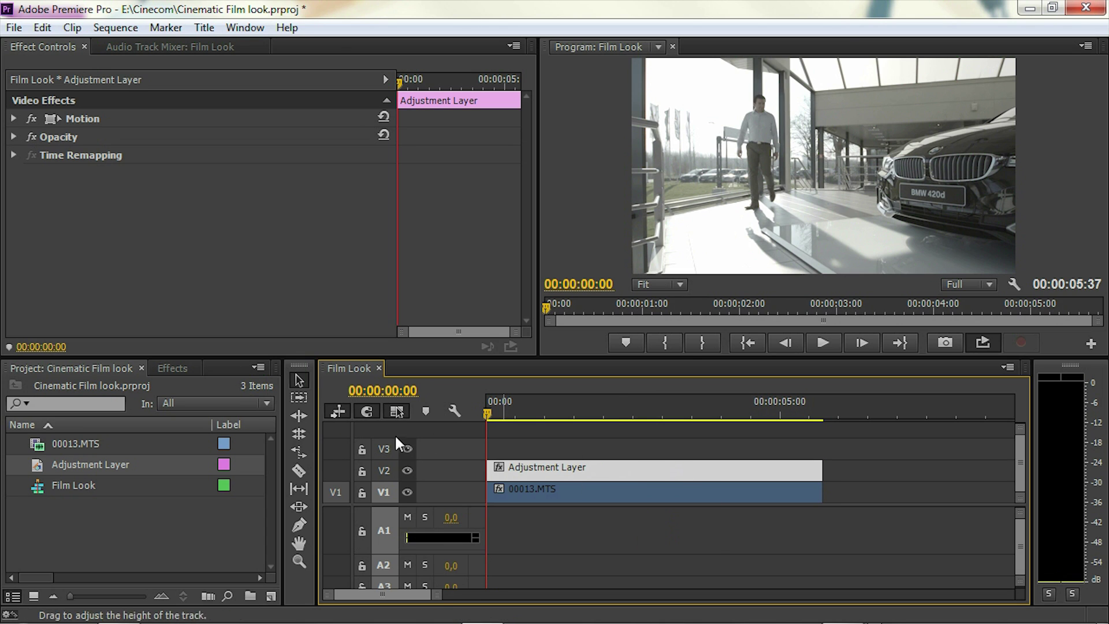
left_click(183, 368)
left_click(155, 388)
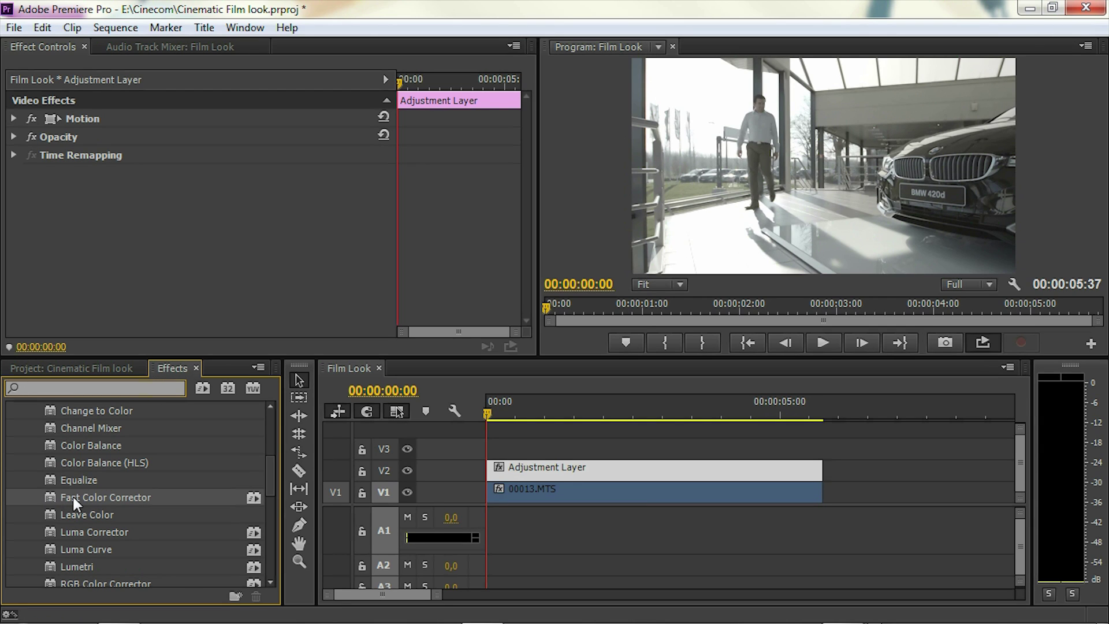
type("fast")
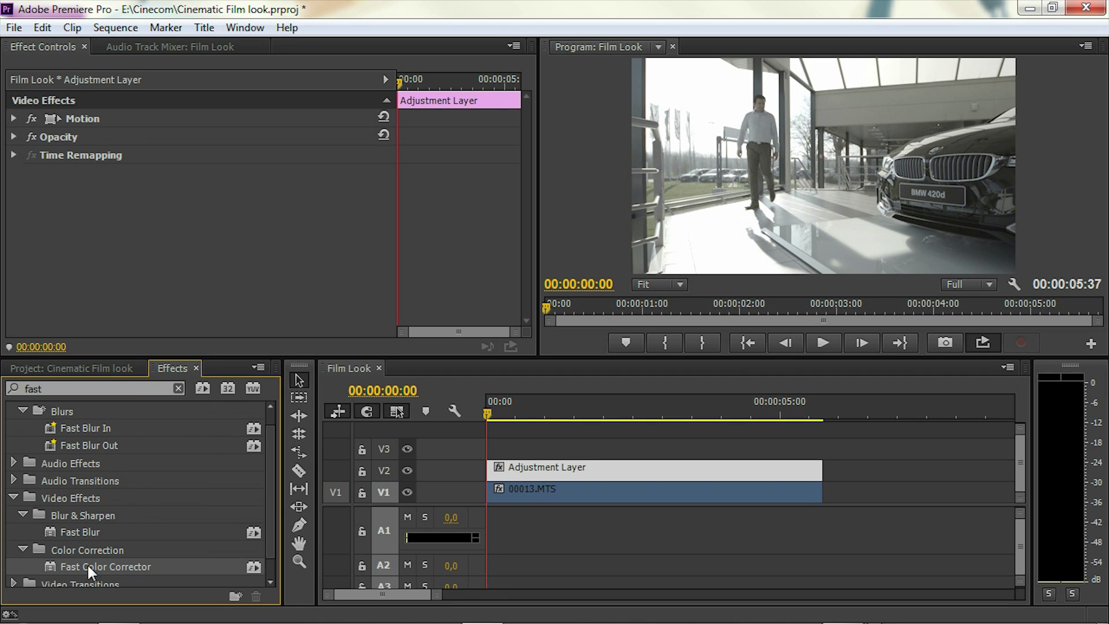
- Apply Fast Color Corrector to the adjustment layer and raise its Saturation to 200
left_click_drag(52, 565, 546, 477)
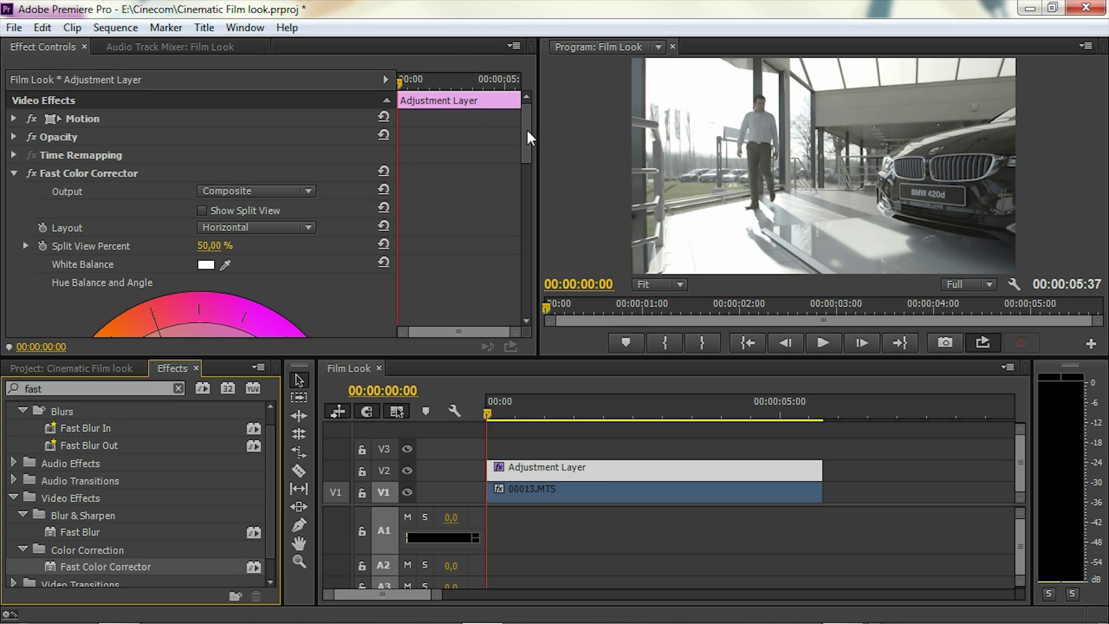
left_click_drag(526, 129, 520, 212)
left_click_drag(204, 315, 332, 279)
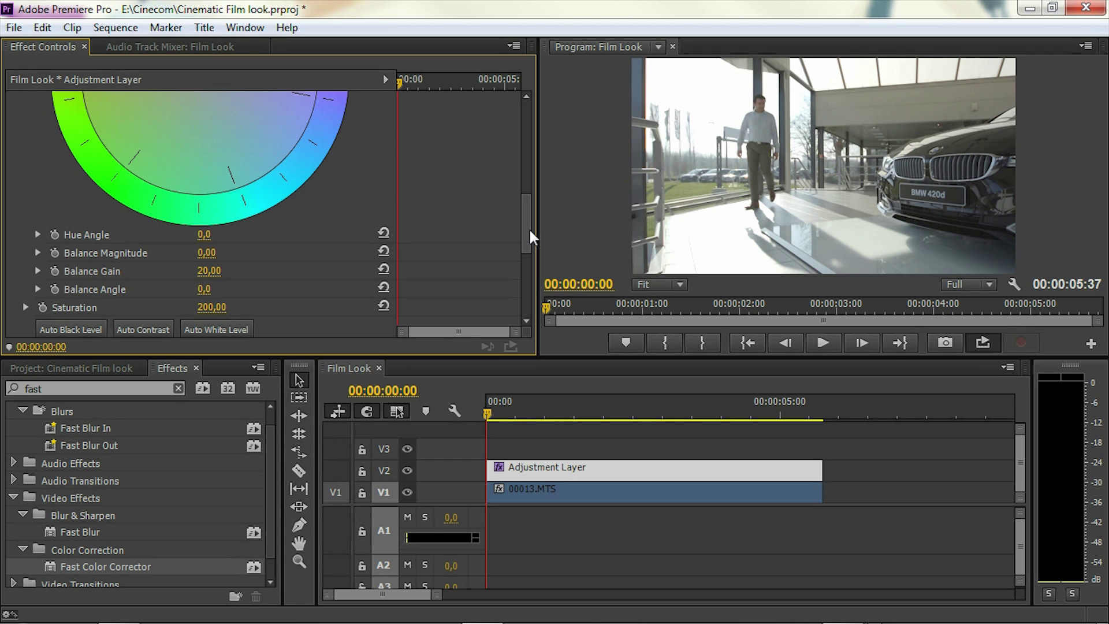
left_click_drag(529, 227, 514, 134)
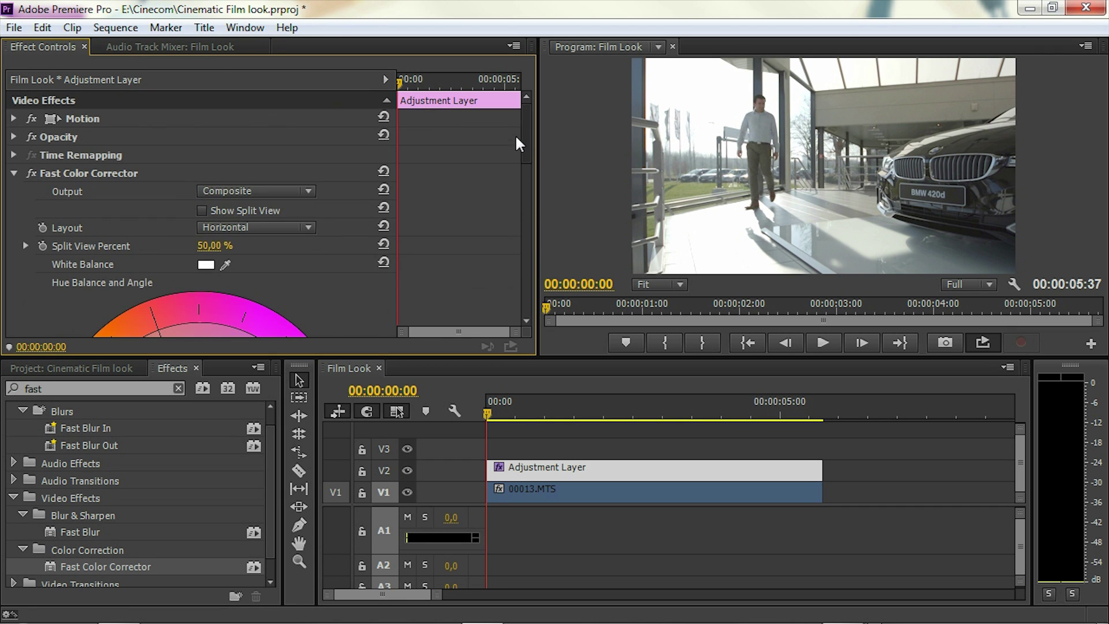
left_click(13, 173)
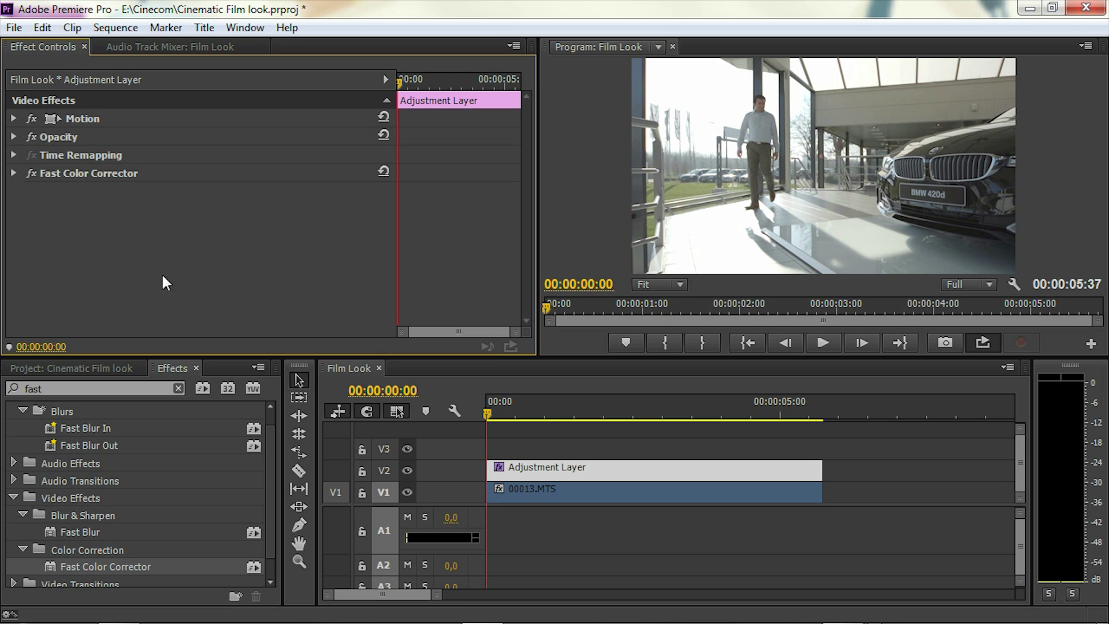
- Search the effects for 'thre' and apply Three-Way Color Corrector to the adjustment layer
left_click(118, 387)
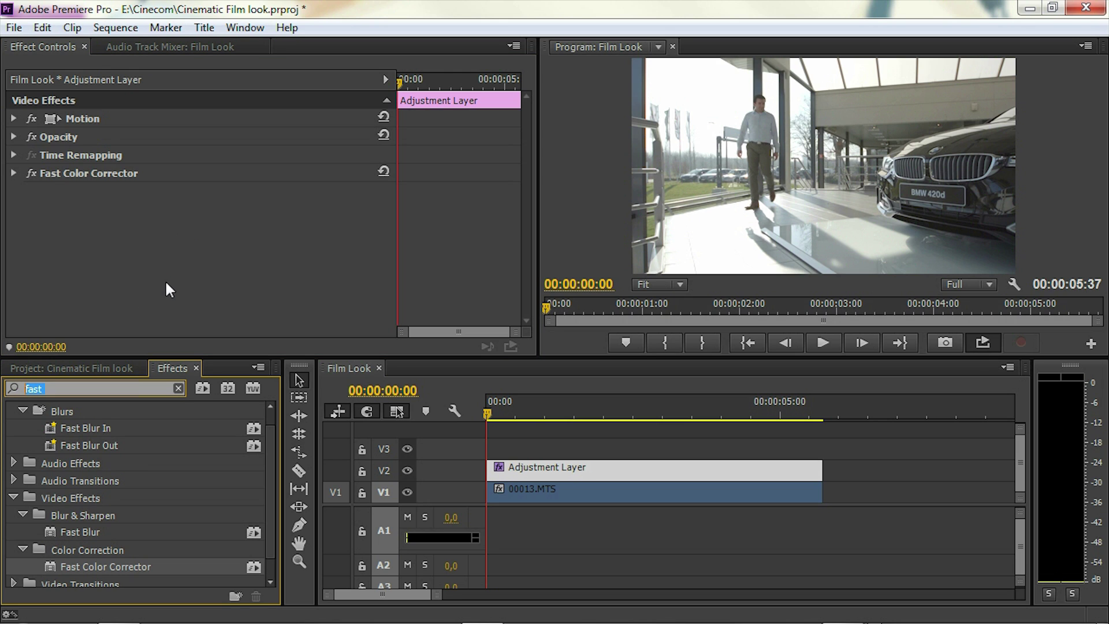
key("BackSpace")
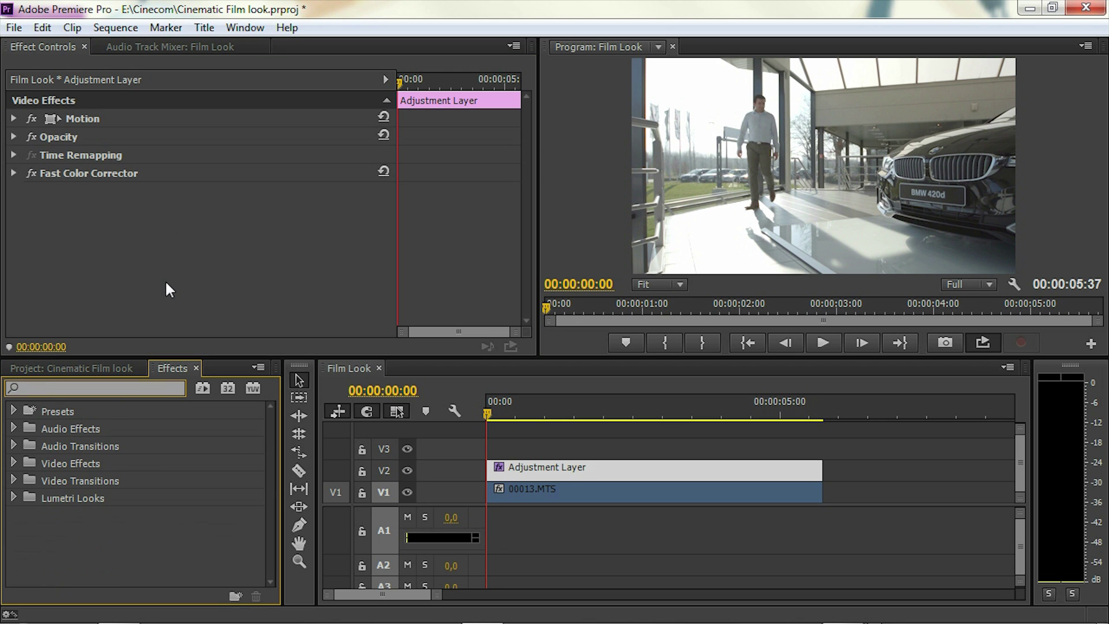
type("thre")
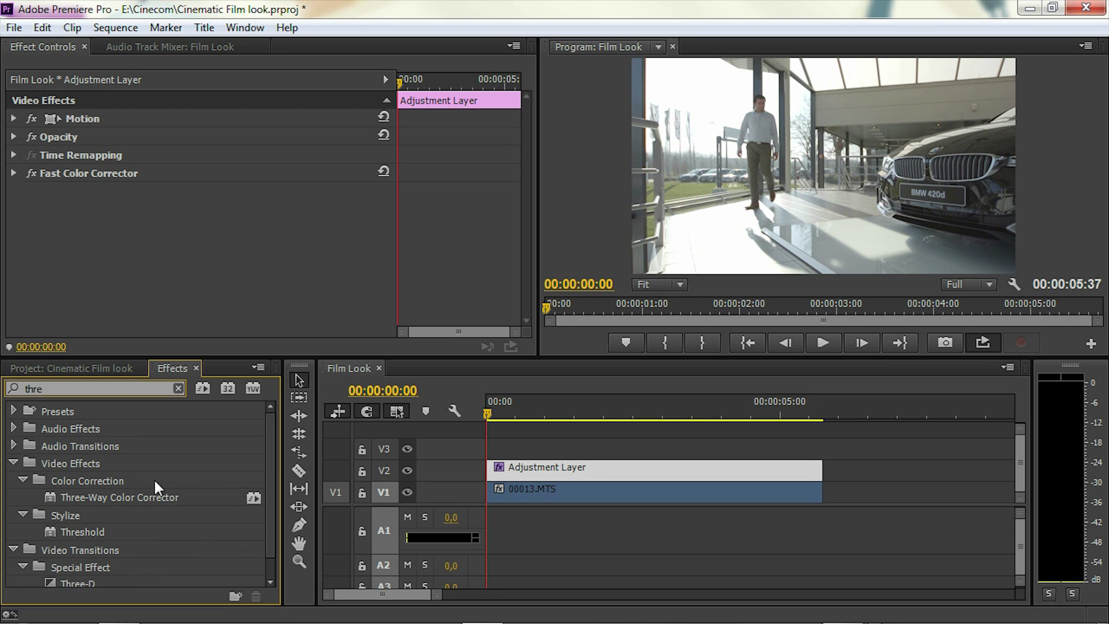
left_click(144, 496)
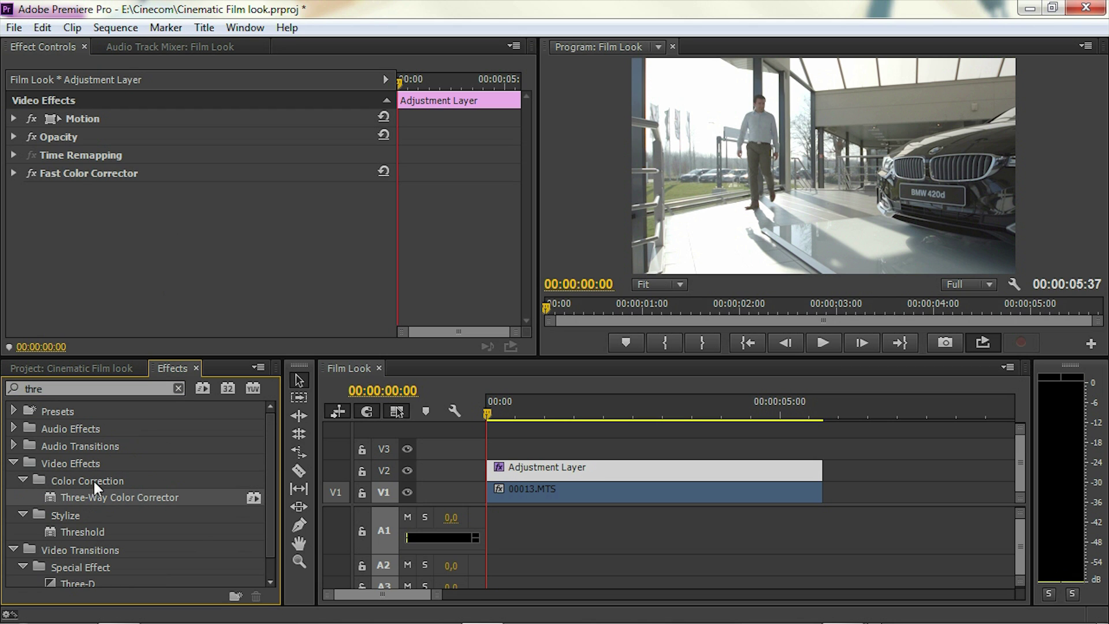
left_click_drag(46, 497, 624, 477)
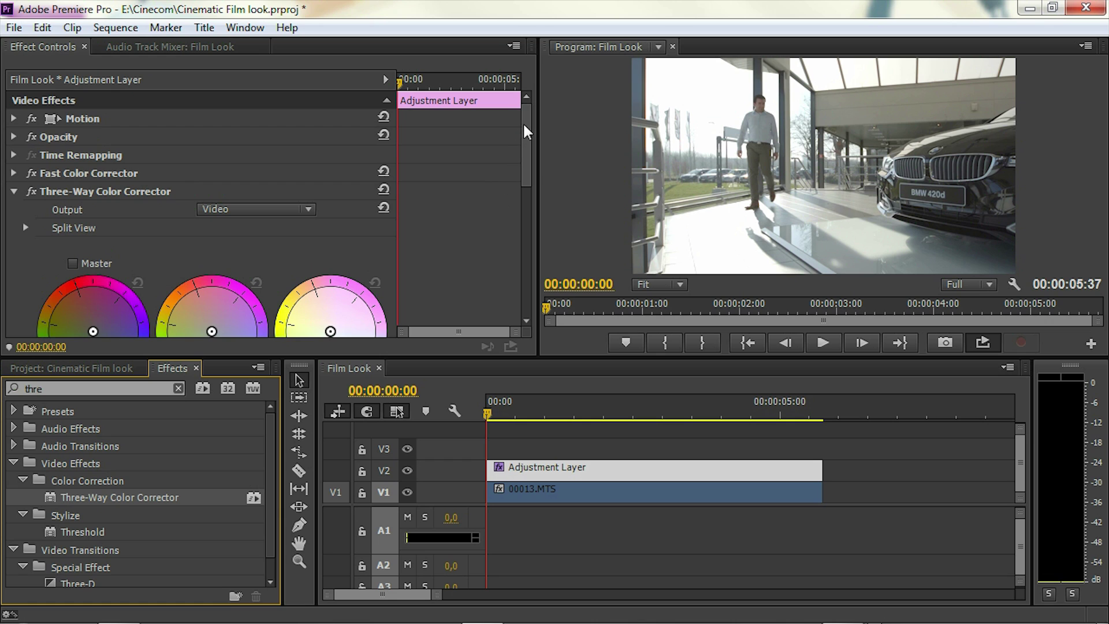
left_click_drag(527, 131, 527, 168)
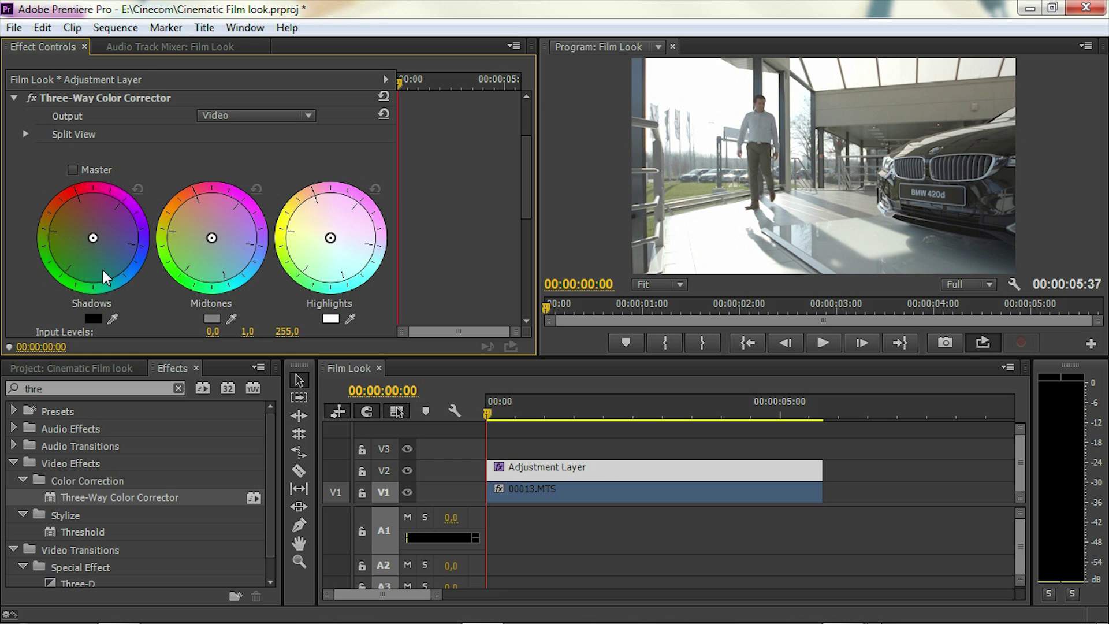
- Push the Shadows balance wheel strongly toward blue
left_click_drag(93, 238, 182, 280)
left_click_drag(94, 240, 120, 247)
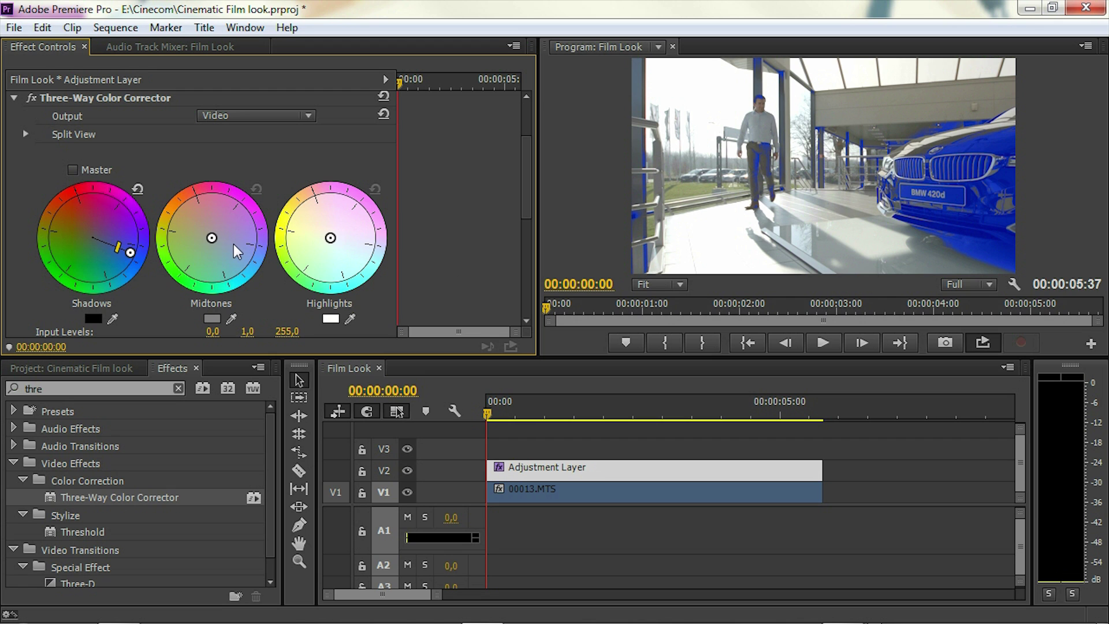
- Shift the Midtones wheel toward green and the Highlights wheel toward magenta
left_click_drag(217, 241, 189, 254)
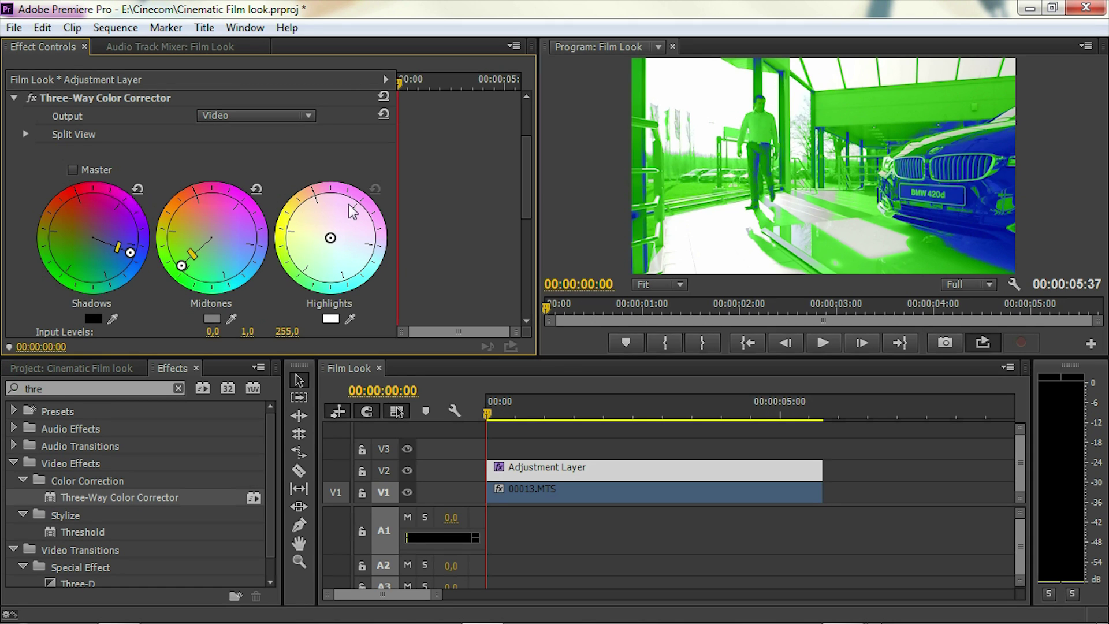
left_click_drag(331, 238, 354, 220)
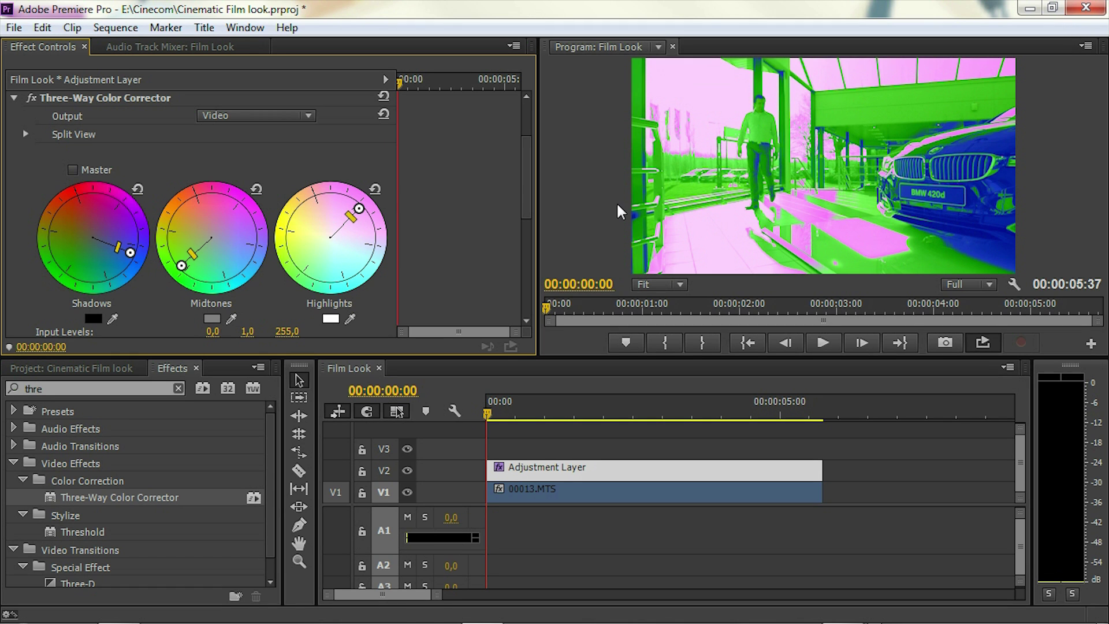
- Lower the highlight and shadow thresholds and fine-tune shadow and highlight softness in Tonal Range Definition
left_click_drag(527, 164, 532, 207)
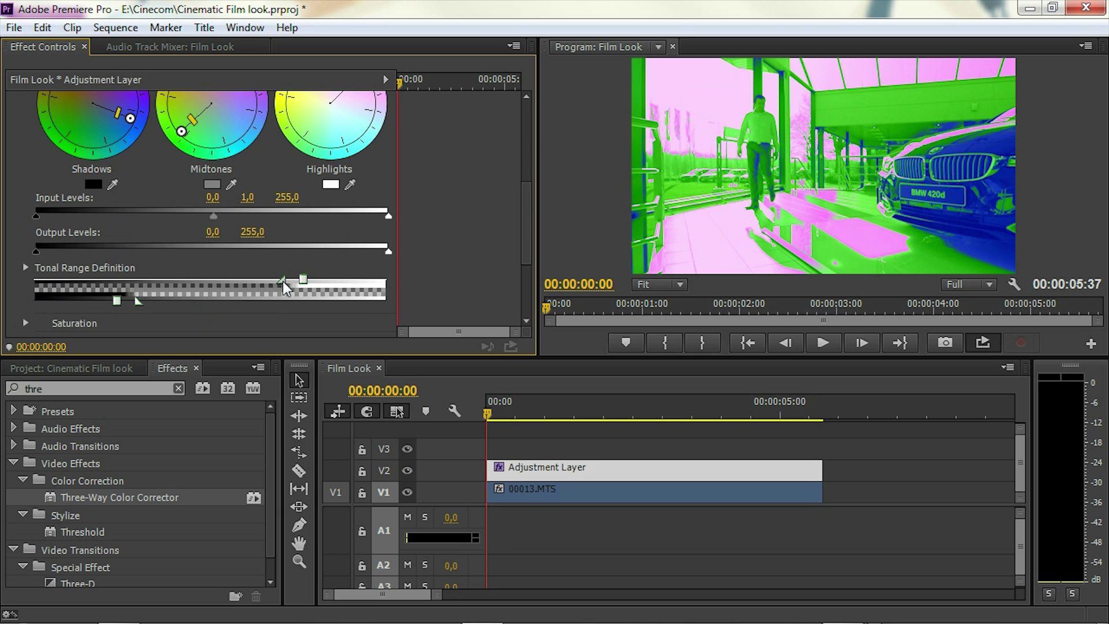
left_click_drag(284, 287, 188, 282)
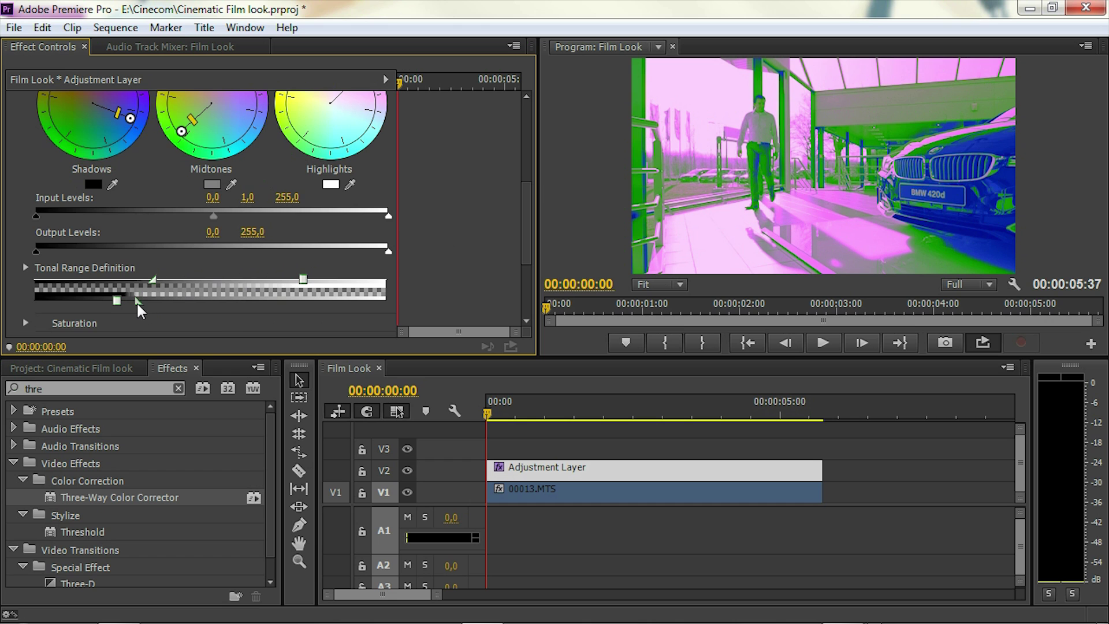
left_click_drag(137, 306, 220, 304)
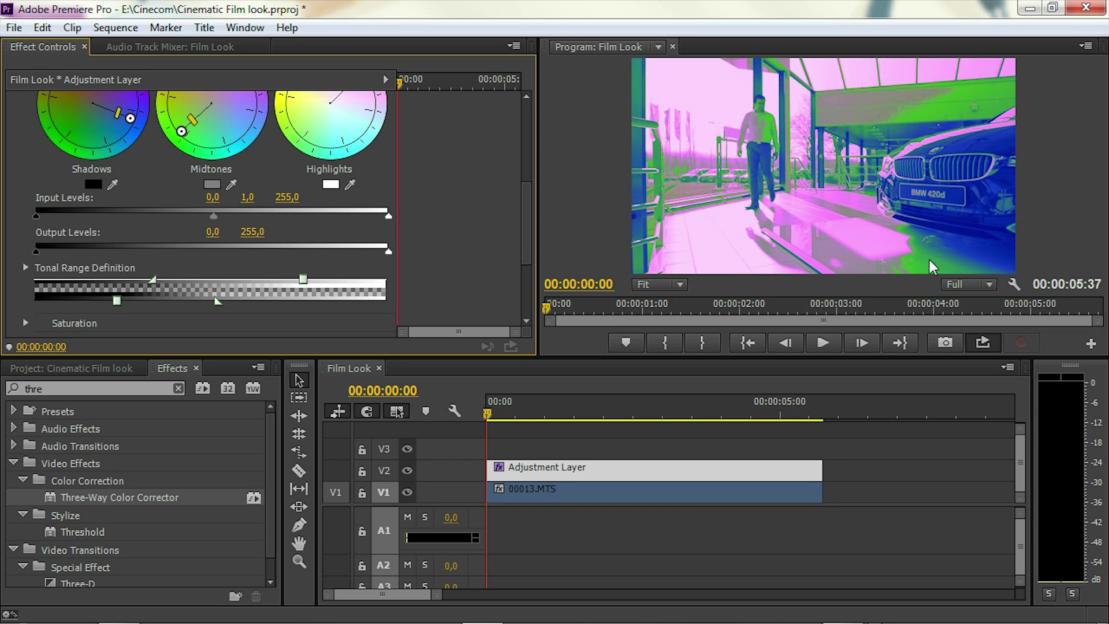
left_click_drag(217, 303, 283, 297)
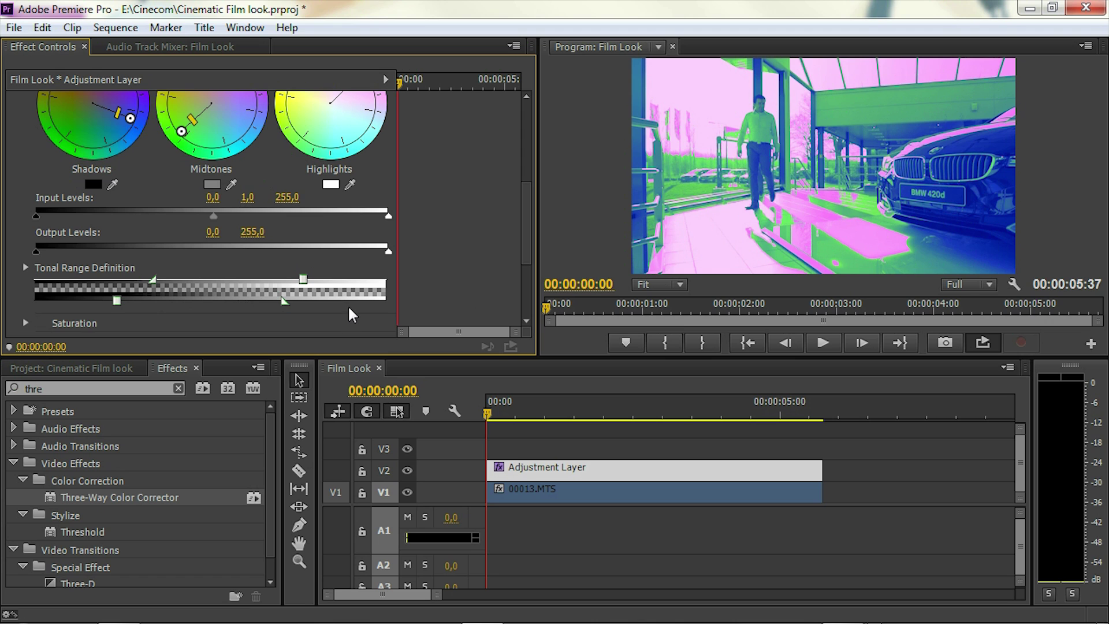
left_click_drag(282, 304, 295, 302)
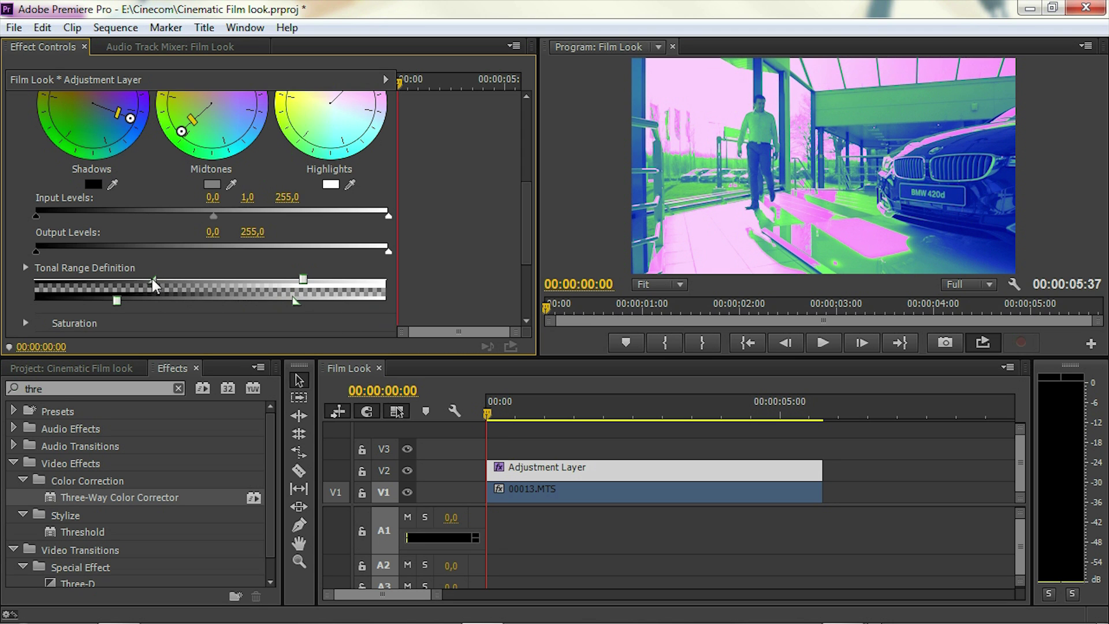
left_click_drag(152, 279, 140, 280)
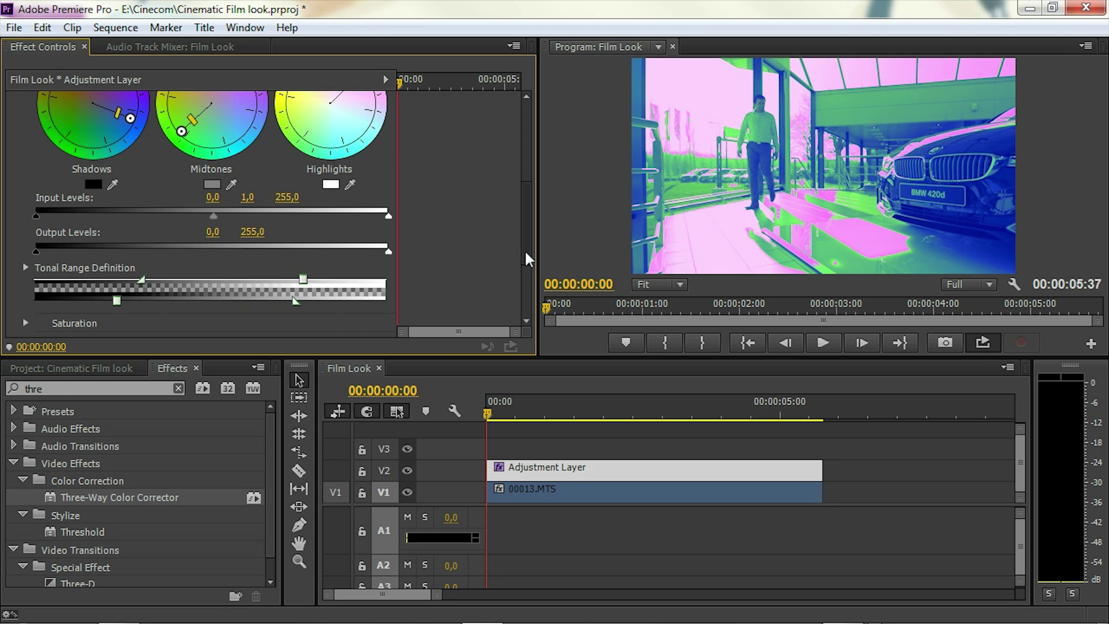
left_click_drag(527, 260, 527, 219)
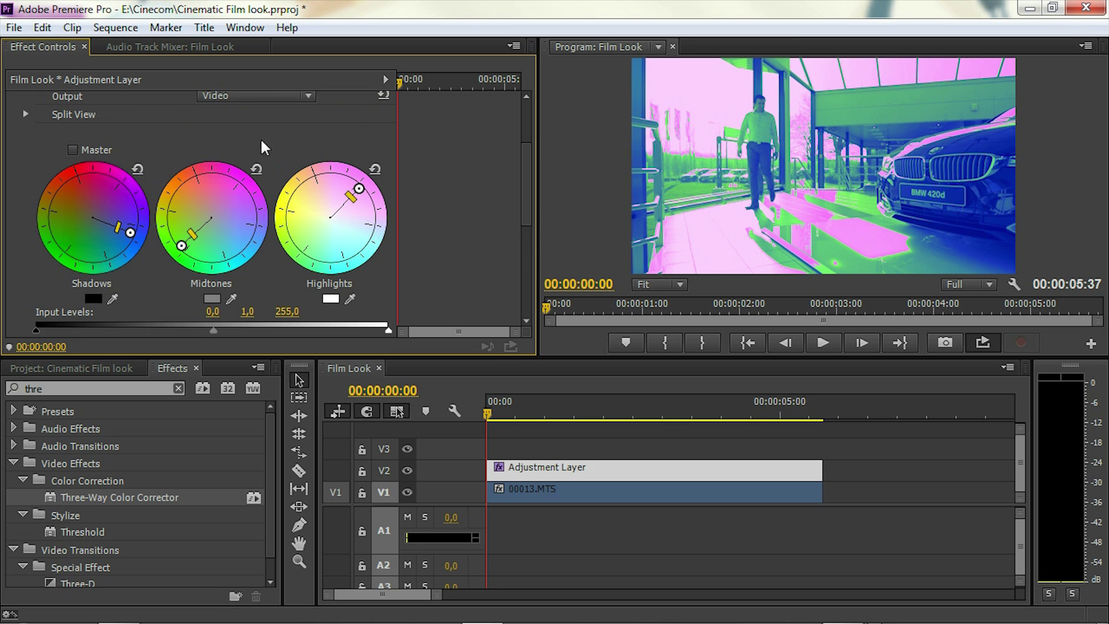
- Reset the Shadows, Midtones and Highlights balance wheels to neutral
left_click(138, 168)
left_click(257, 169)
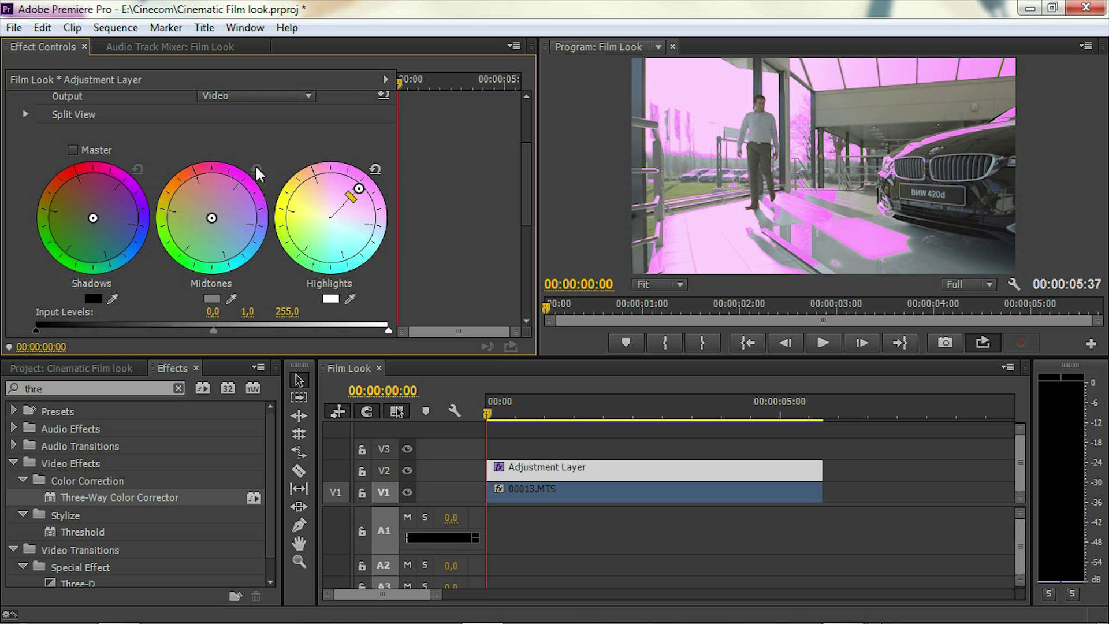
left_click(375, 169)
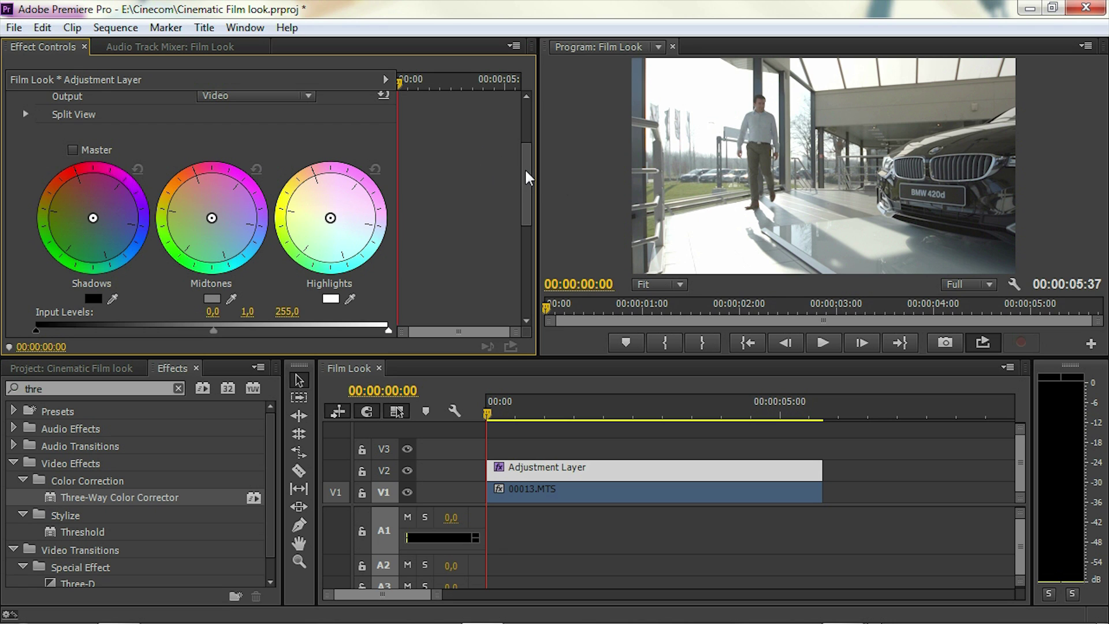
- Set the Three-Way Color Corrector Input Levels to 22,6 black and 232,4 white
scroll(527, 173, "down", 2)
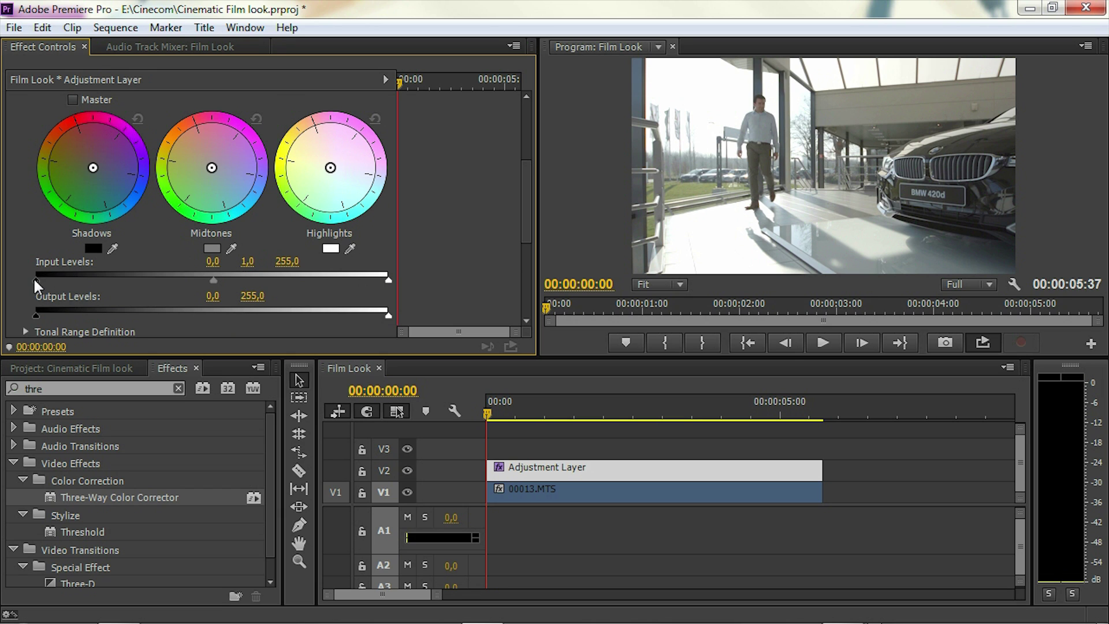
mouse_move(35, 280)
left_mouse_down()
mouse_move(171, 280)
mouse_move(32, 274)
left_mouse_up()
mouse_move(36, 314)
left_mouse_down()
mouse_move(122, 315)
mouse_move(29, 310)
left_mouse_up()
left_click_drag(34, 278, 66, 279)
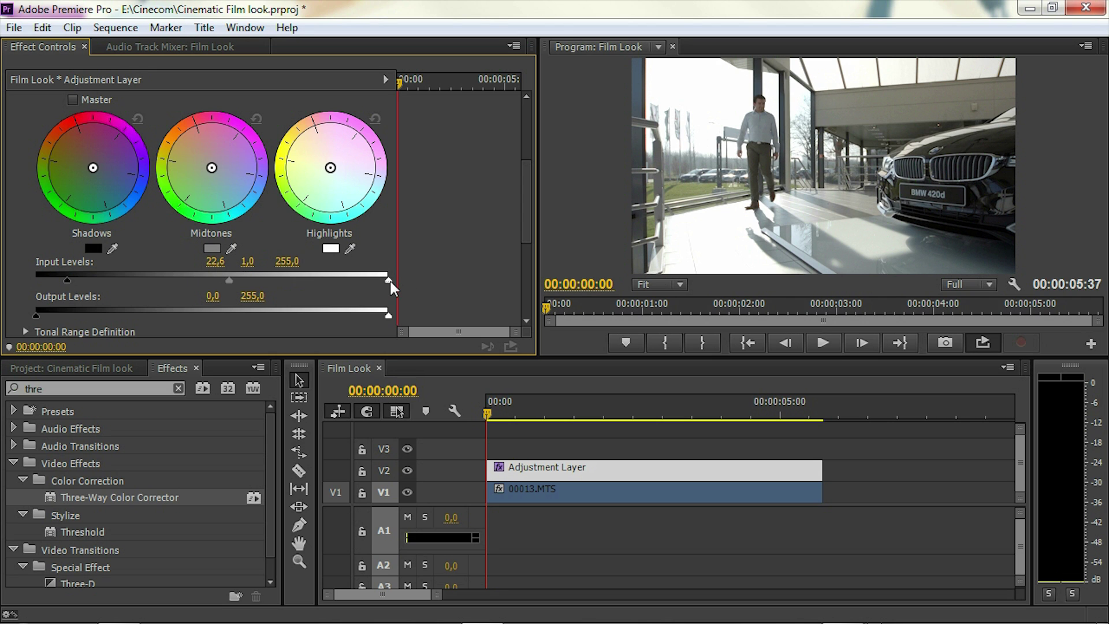
mouse_move(388, 281)
left_mouse_down()
mouse_move(301, 281)
mouse_move(371, 286)
mouse_move(359, 286)
left_mouse_up()
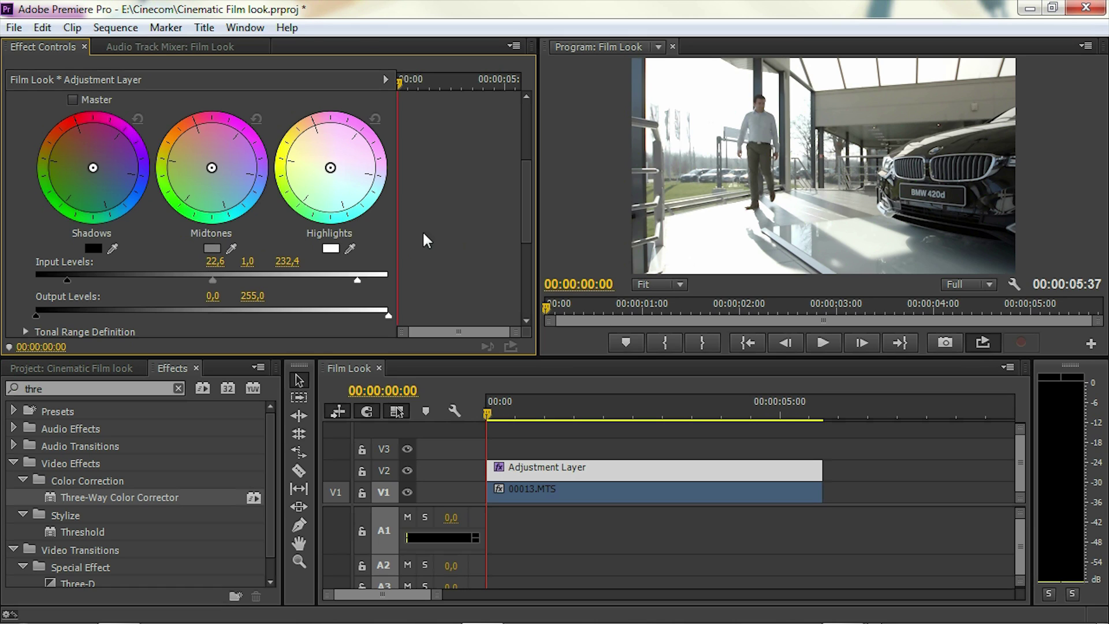
- On the Three-Way Color Corrector wheels, pull Shadows toward blue and Highlights and Midtones toward yellow
left_click_drag(524, 218, 523, 208)
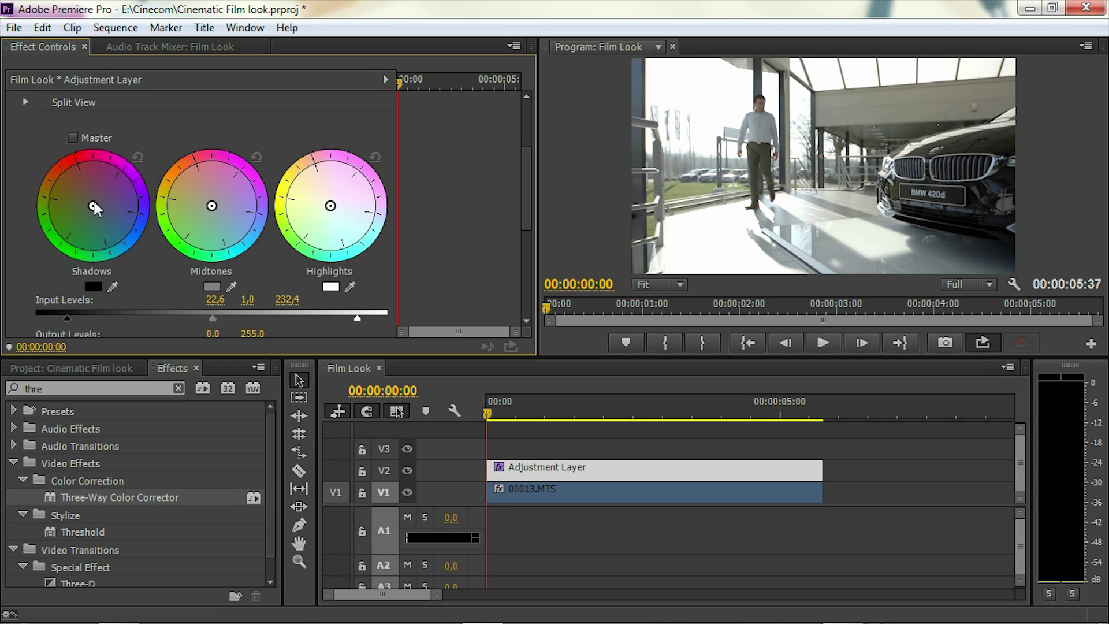
left_click_drag(93, 206, 127, 223)
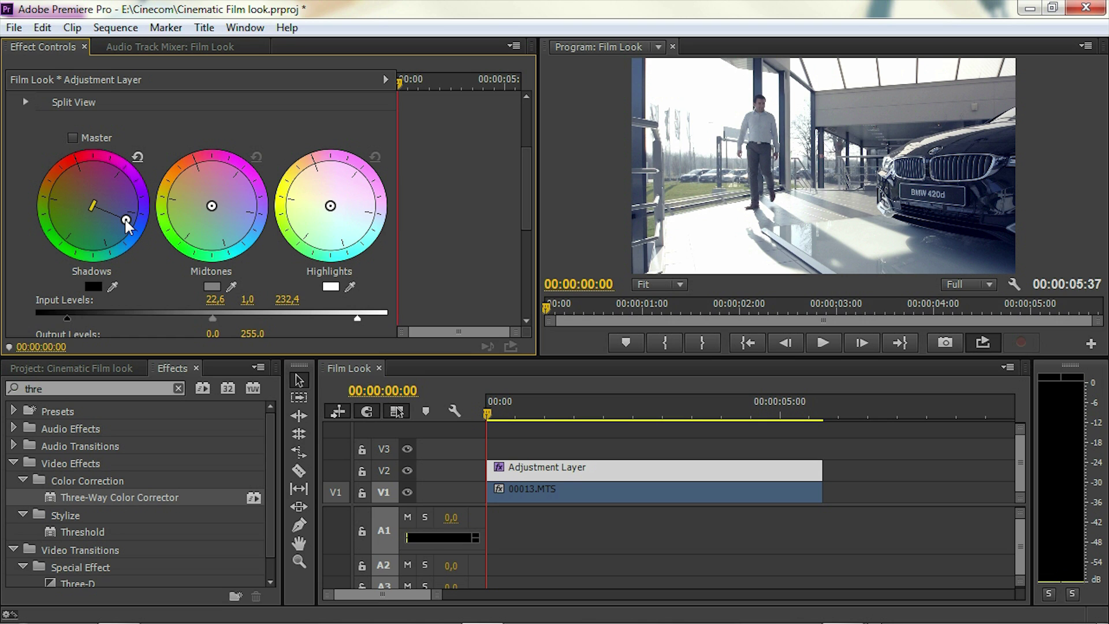
left_click_drag(127, 223, 128, 225)
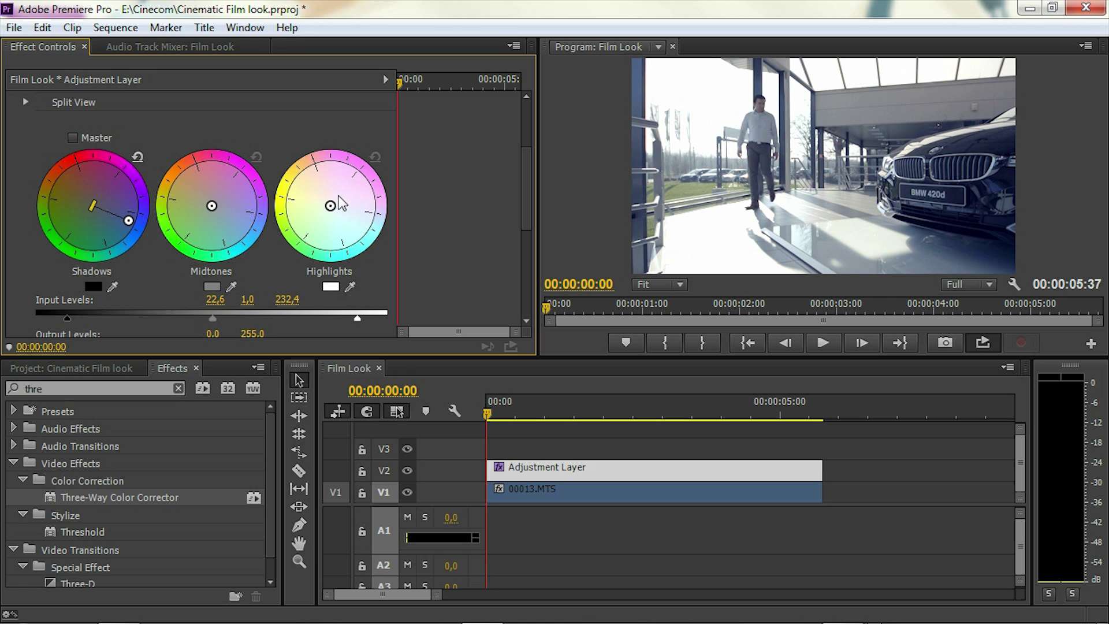
left_click_drag(331, 206, 301, 186)
left_click_drag(212, 206, 180, 193)
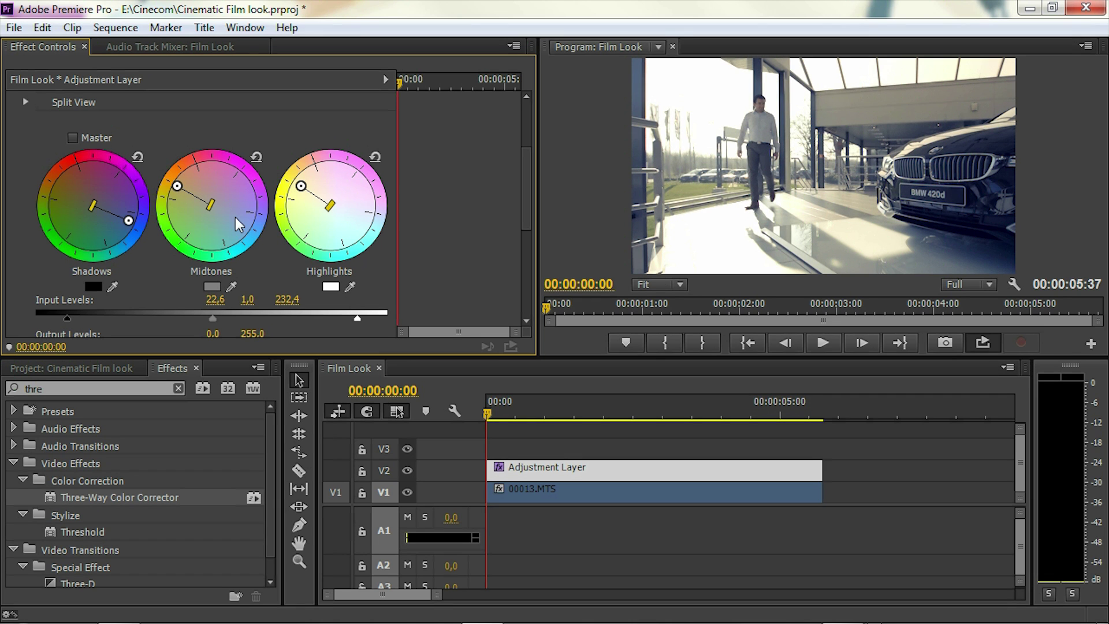
- Play a few seconds of the graded clip, stop, and move the playhead back near the start
key("space")
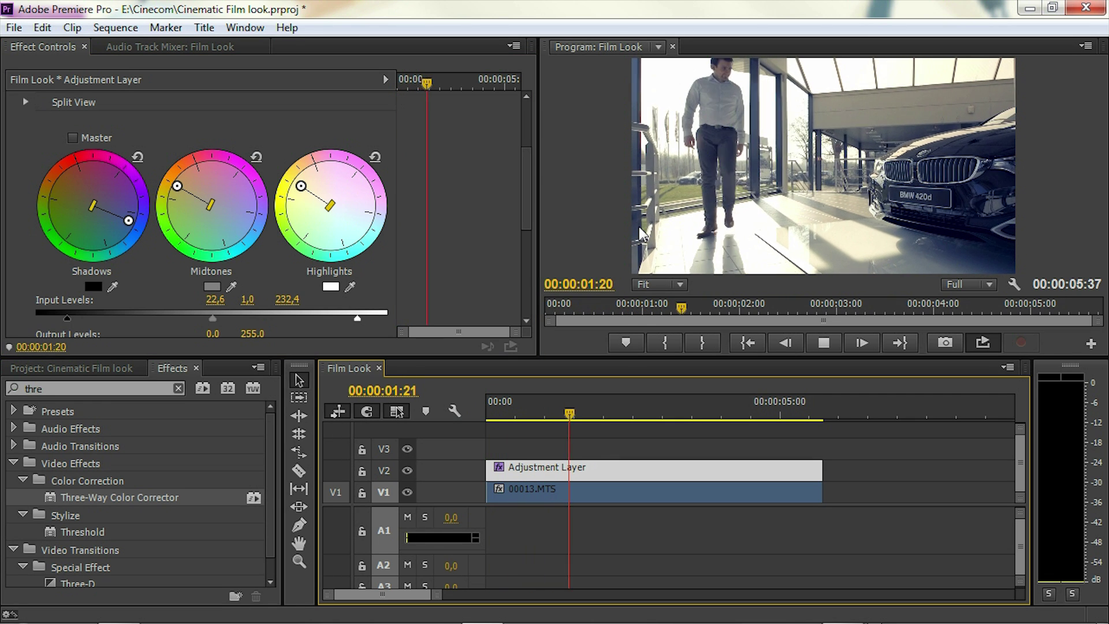
key("space")
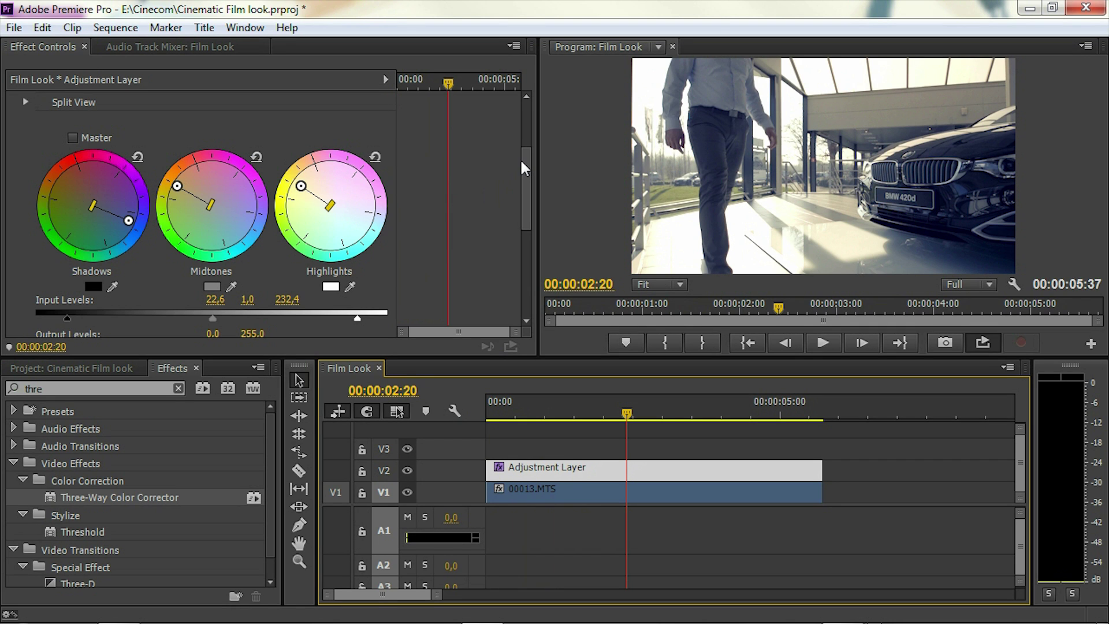
left_click_drag(627, 411, 542, 411)
- Expand the corrector's Saturation settings and raise Master Saturation to 200,00
left_click_drag(529, 185, 530, 266)
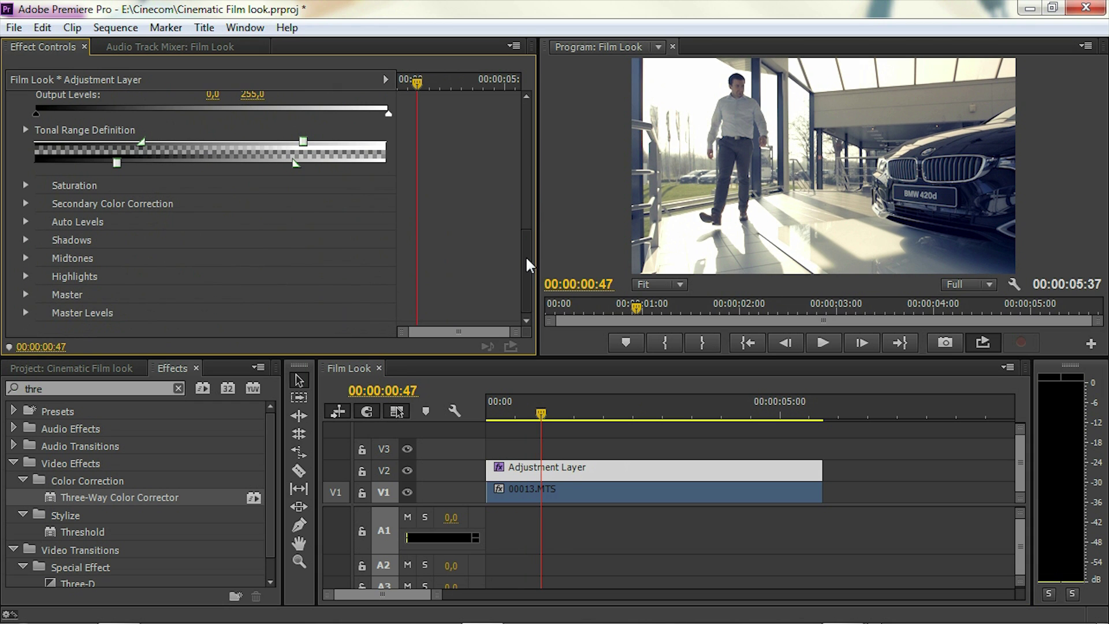
left_click(26, 185)
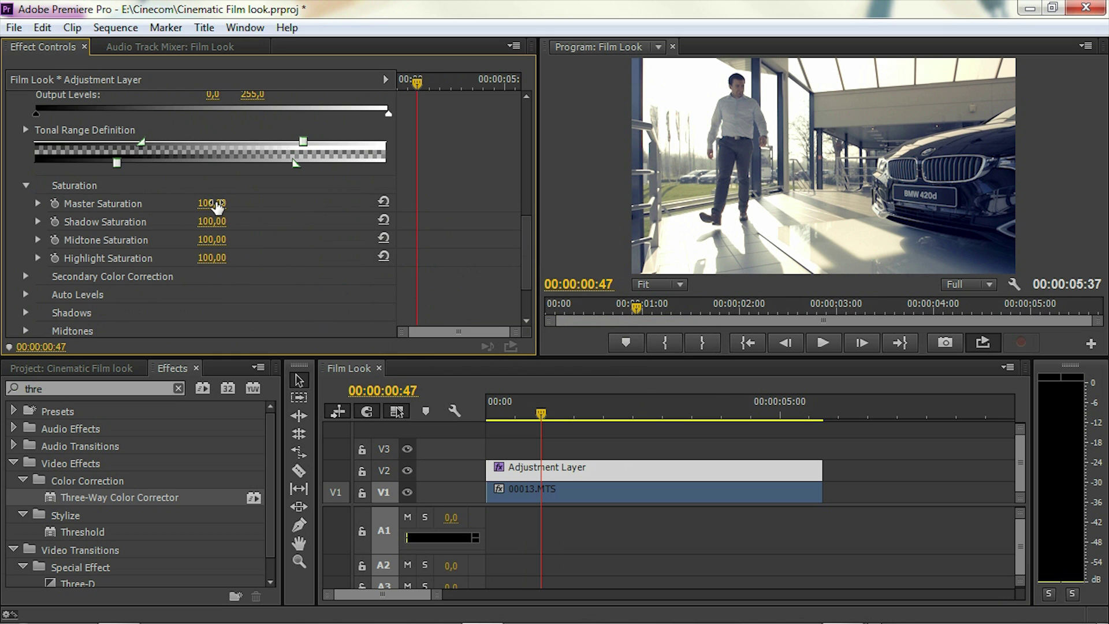
left_click_drag(218, 208, 253, 208)
- Scrub through the 00013.MTS clip to check the grade, then jump back to the start
left_click_drag(523, 228, 445, 166)
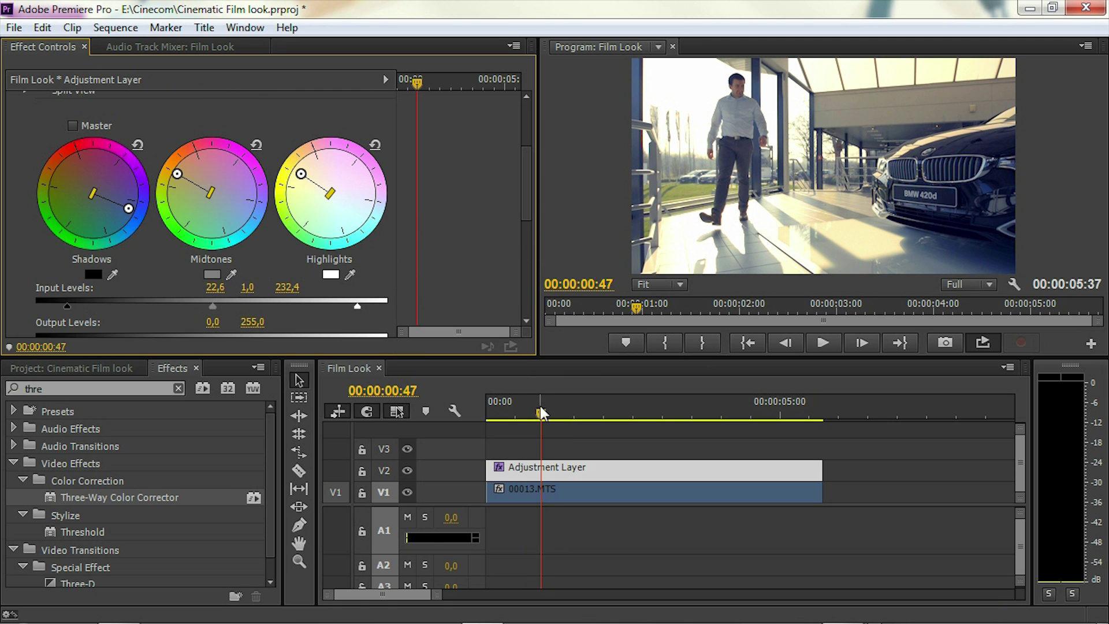
left_click_drag(540, 410, 572, 419)
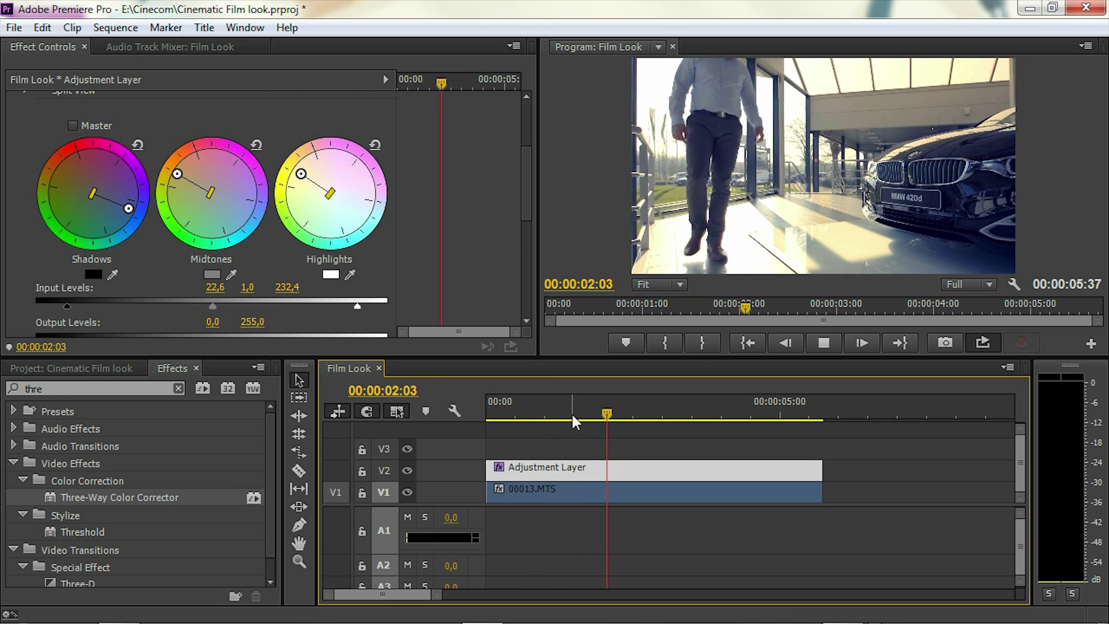
key("Home")
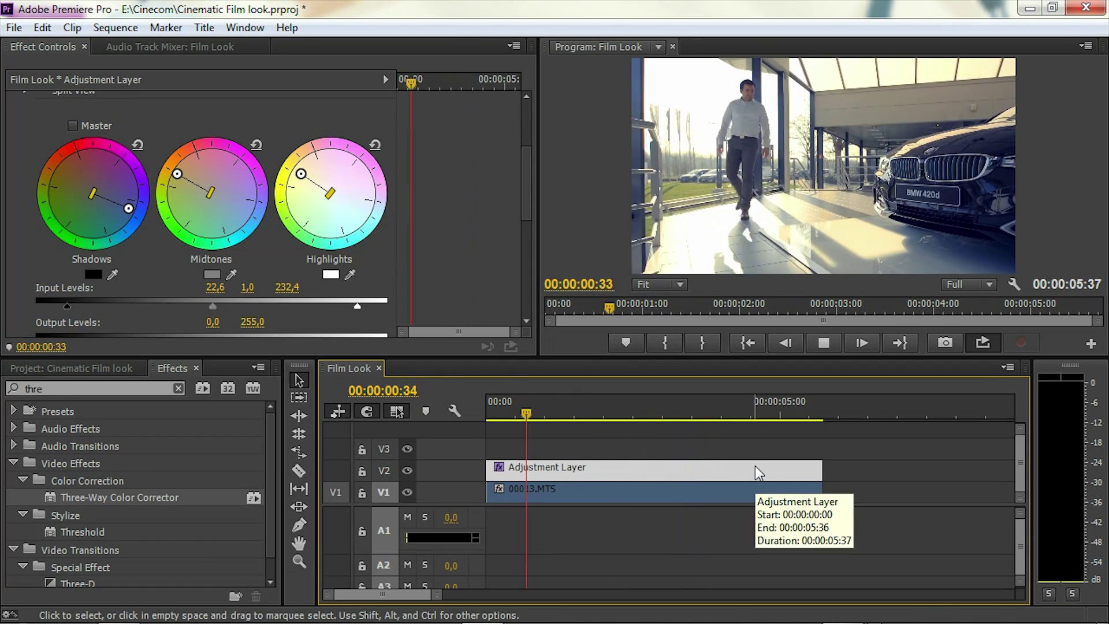